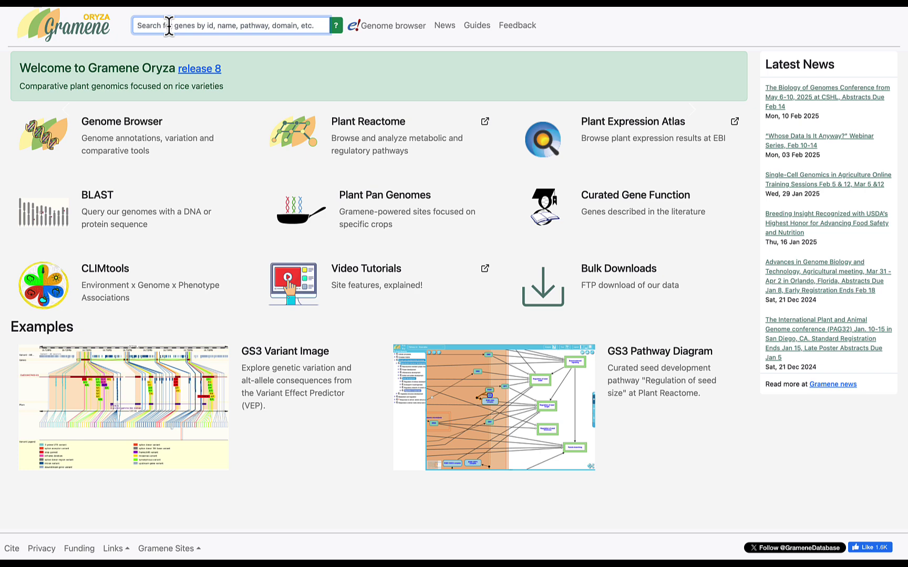
# Filter genes by the trait ontology term grain size and restrict them to a selected region in the green part of the Japonica Nipponbare distribution
pyautogui.write('grain')
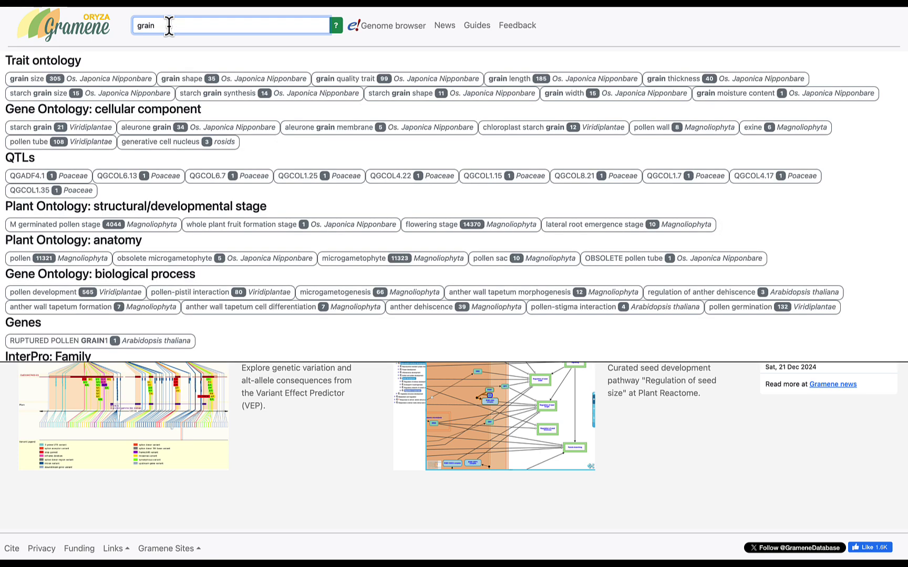
pyautogui.click(110, 79)
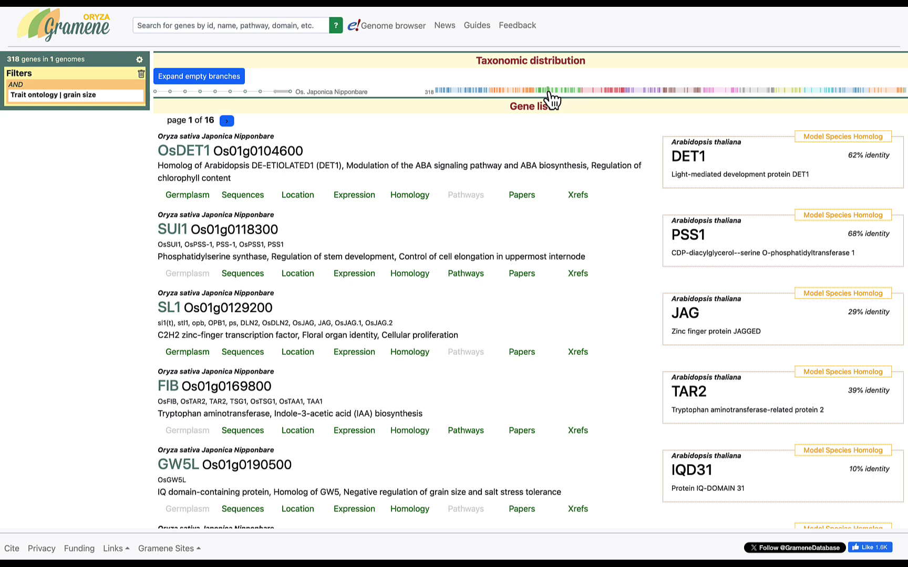
pyautogui.moveTo(547, 91); pyautogui.dragTo(561, 92)
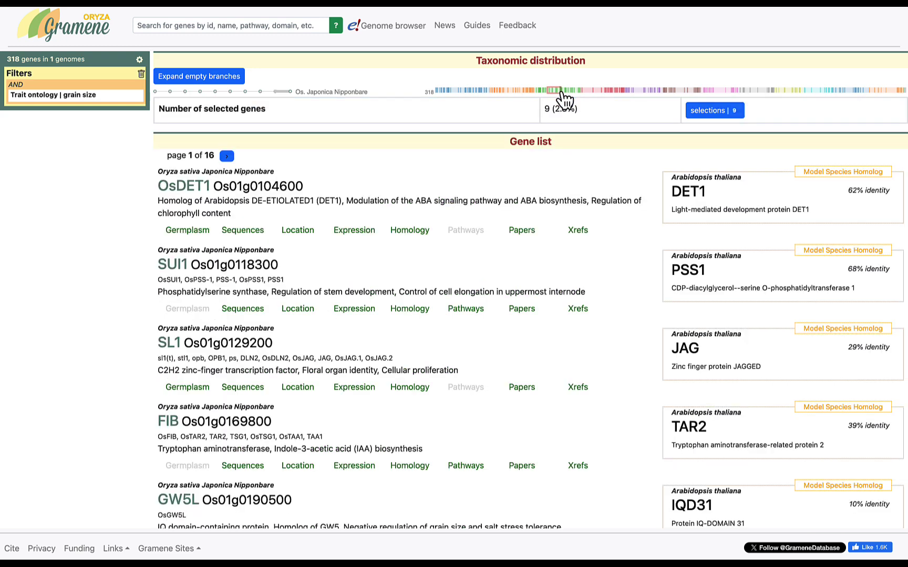
pyautogui.click(709, 111)
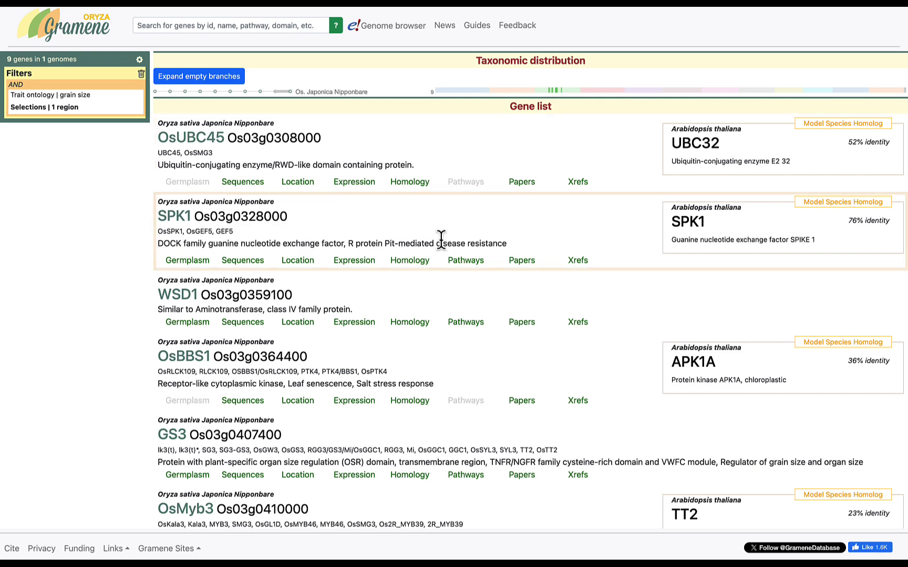
# Add a gene filter for GS3 to narrow the grain size gene list to that gene
pyautogui.scroll(-4, 440, 240)
pyautogui.scroll(-2, 440, 240)
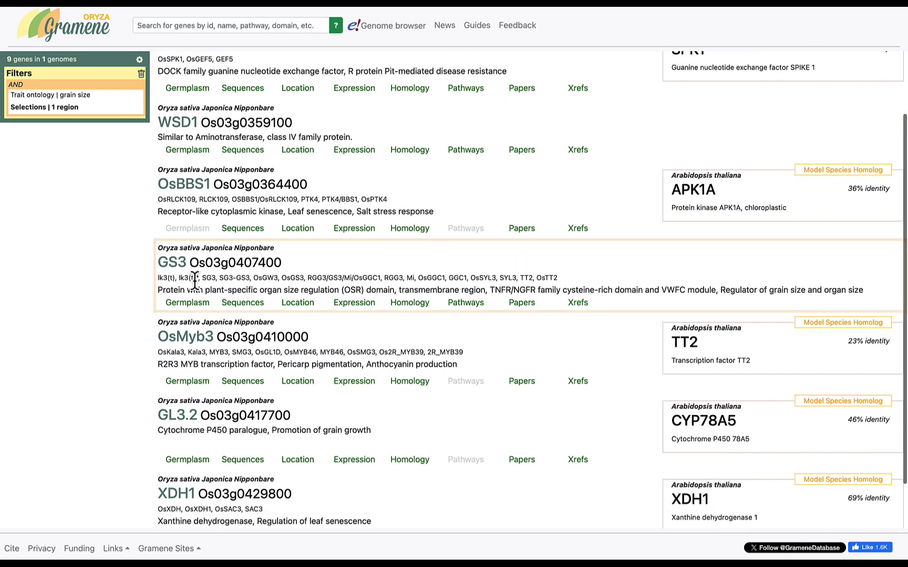
pyautogui.click(207, 27)
pyautogui.write('s')
pyautogui.press('BackSpace')
pyautogui.write('gs4')
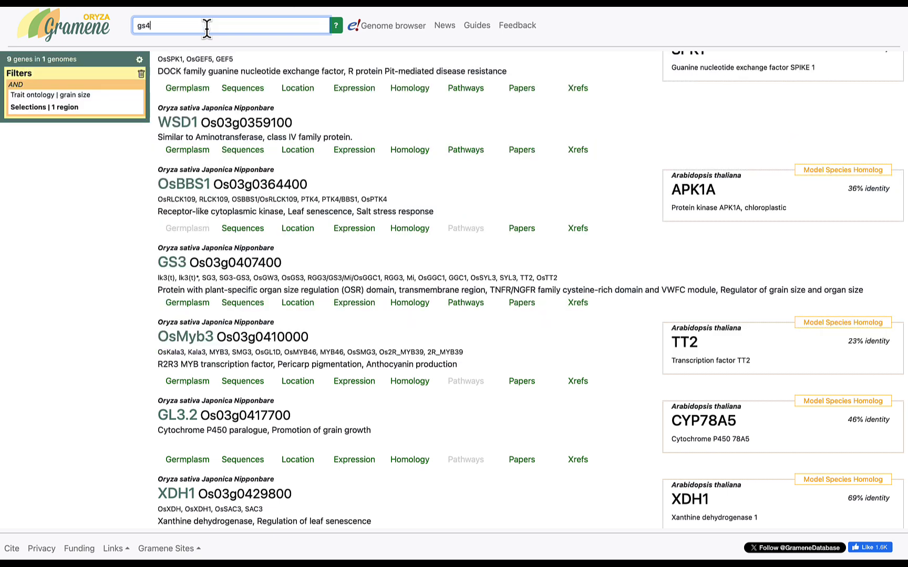
pyautogui.press('BackSpace')
pyautogui.write('3')
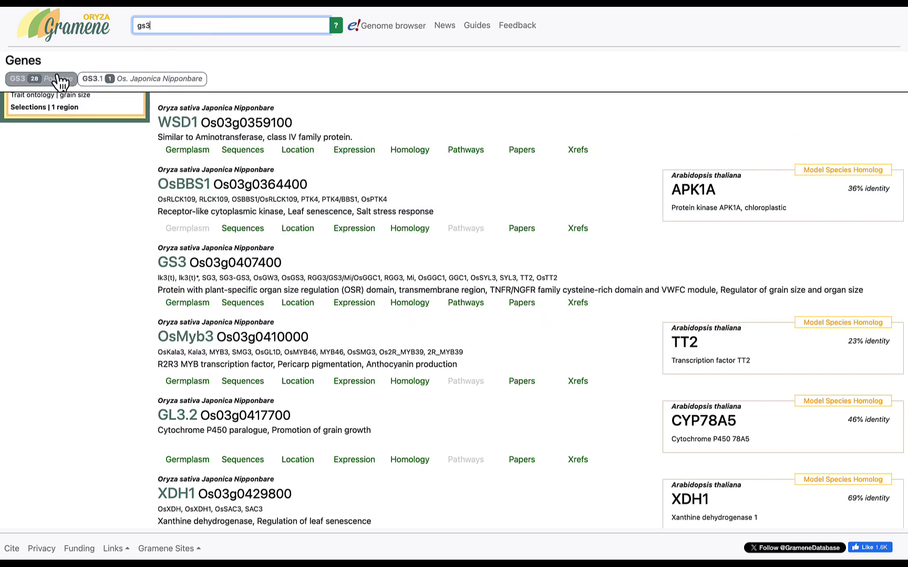
pyautogui.click(46, 82)
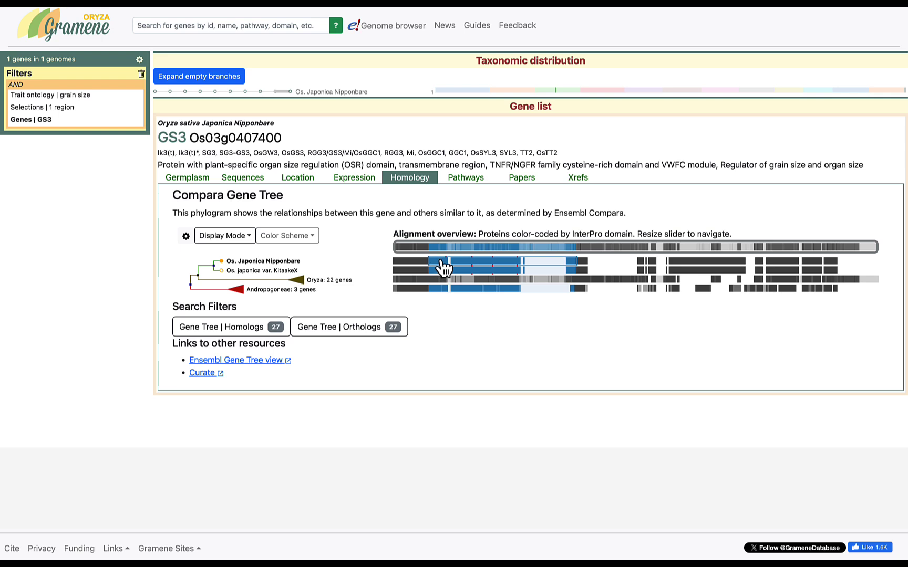
# In GS3's homology view, expand the Poaceae node of the gene tree and narrow the alignment overview to the stretch ending after the blue domain
pyautogui.moveTo(444, 268)
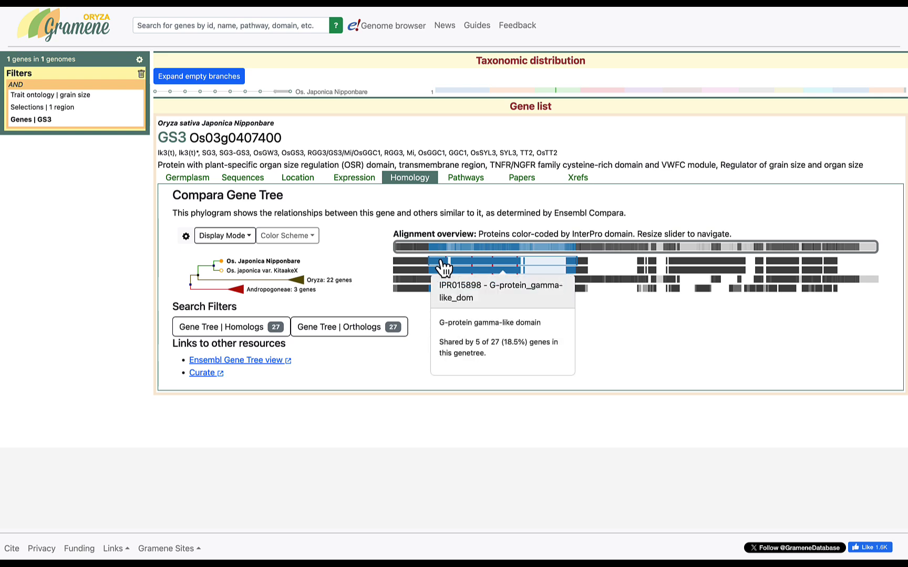
pyautogui.click(190, 285)
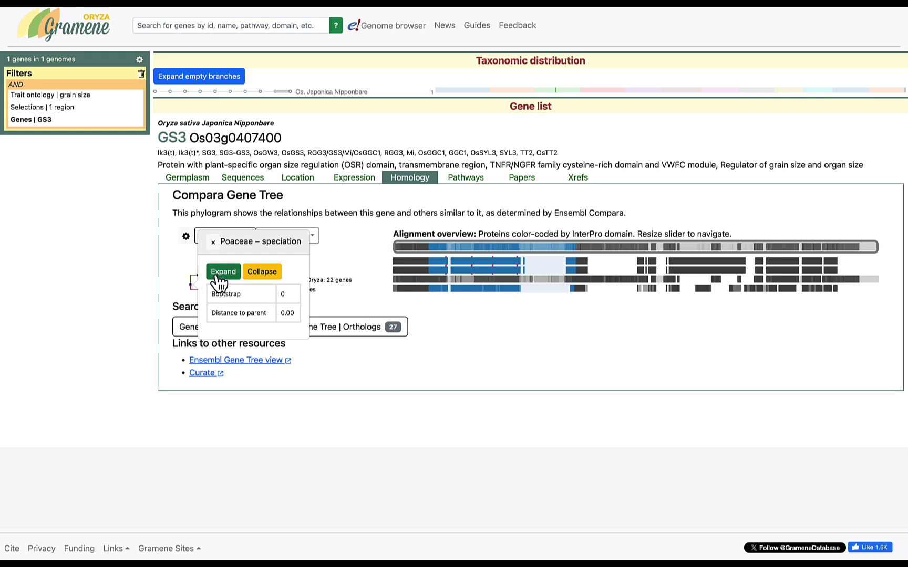
pyautogui.click(216, 276)
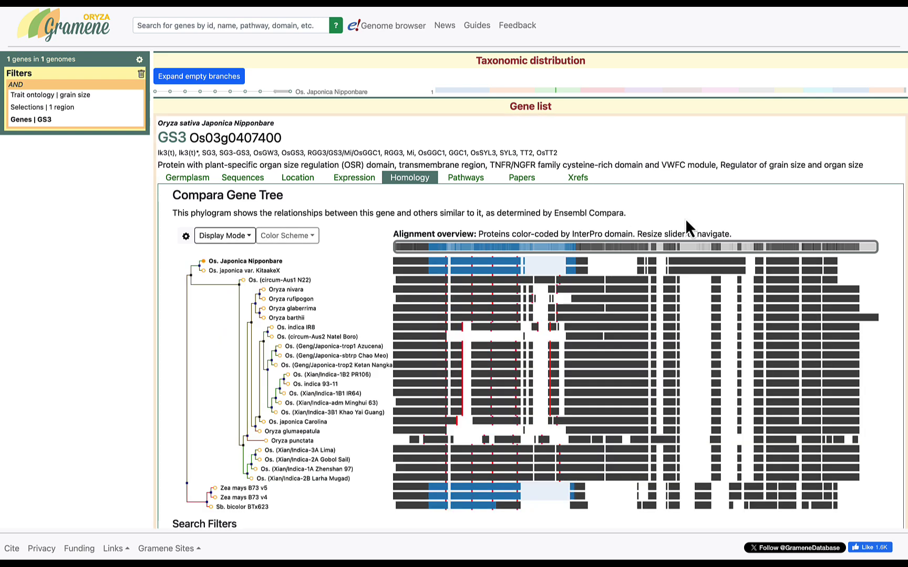
pyautogui.moveTo(878, 247); pyautogui.dragTo(577, 263)
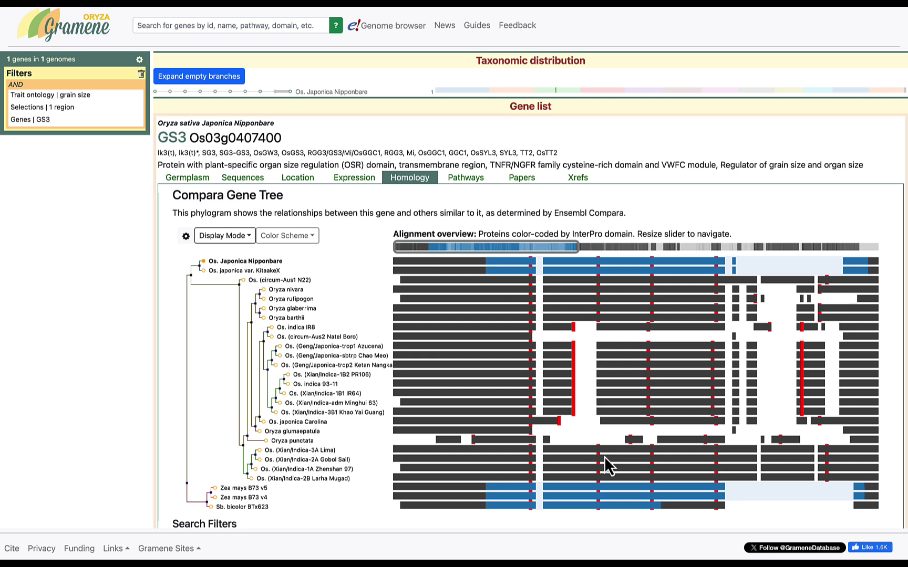
# Display the gene tree's Multiple Sequence Alignment and reposition its window to the middle of the protein alignment
pyautogui.click(222, 236)
pyautogui.click(227, 275)
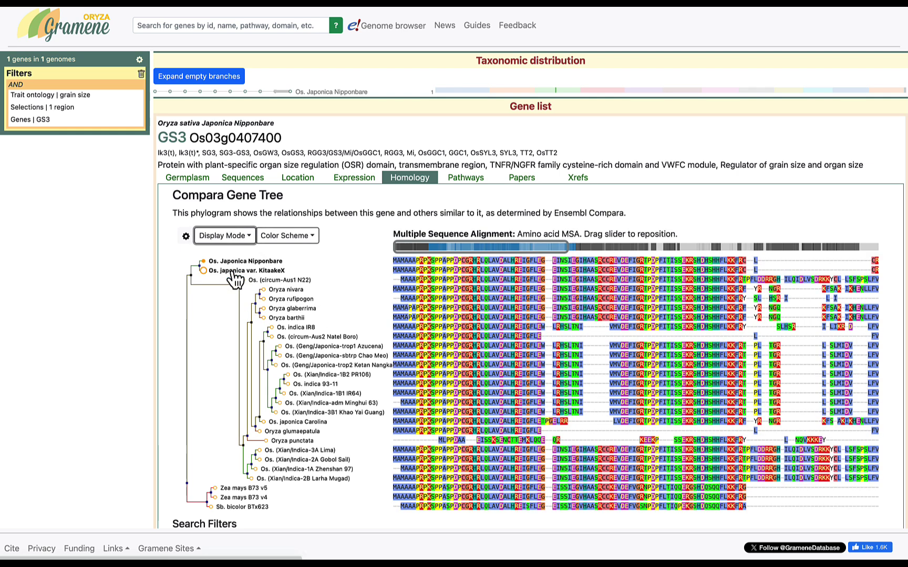
pyautogui.moveTo(442, 247); pyautogui.dragTo(634, 263)
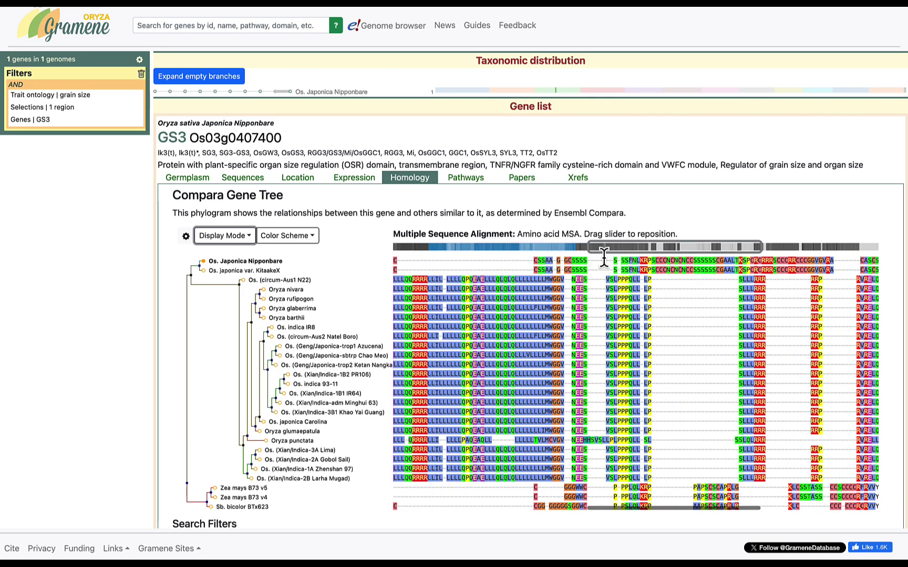
# Switch the gene tree to Neighborhood conservation and highlight the gene tree of OsAzu_03g0021360, the gray neighbor in the Azucena row
pyautogui.click(223, 236)
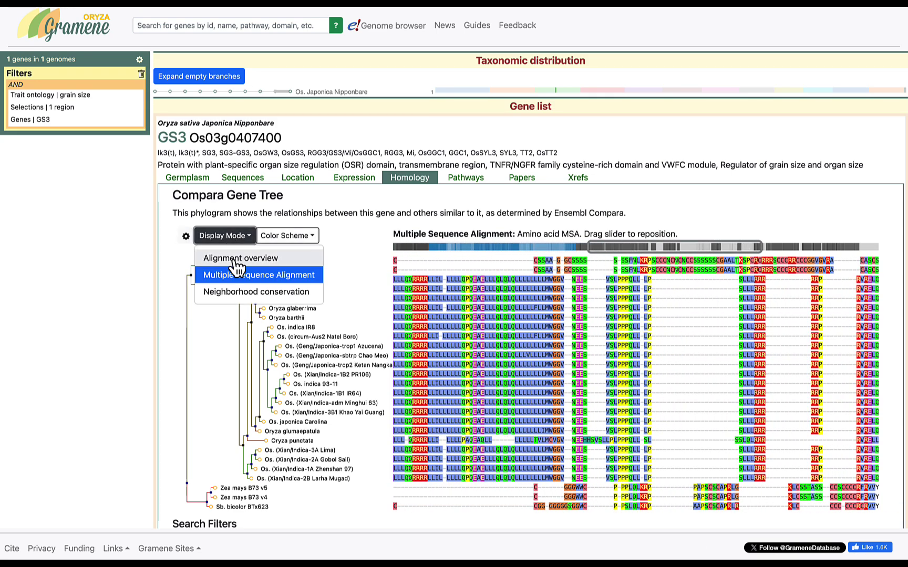
pyautogui.click(234, 292)
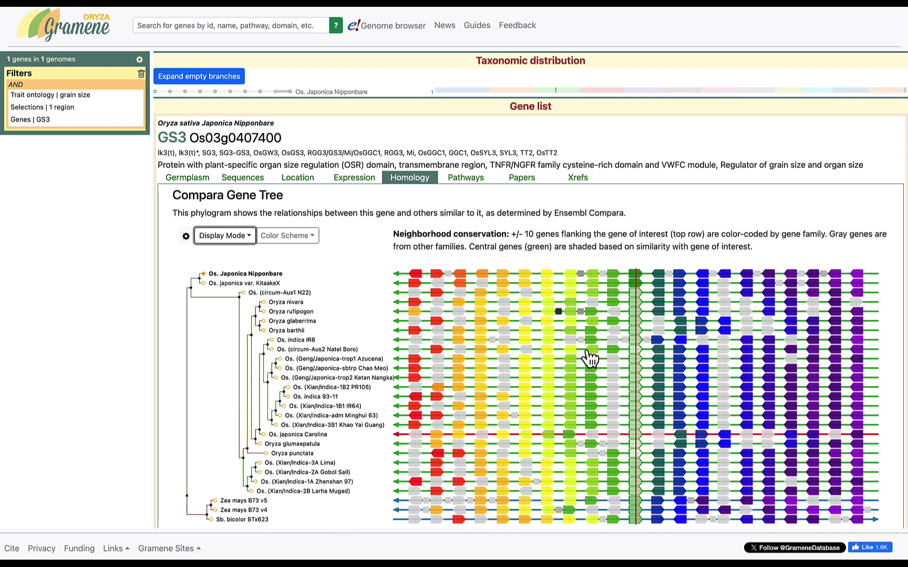
pyautogui.click(618, 369)
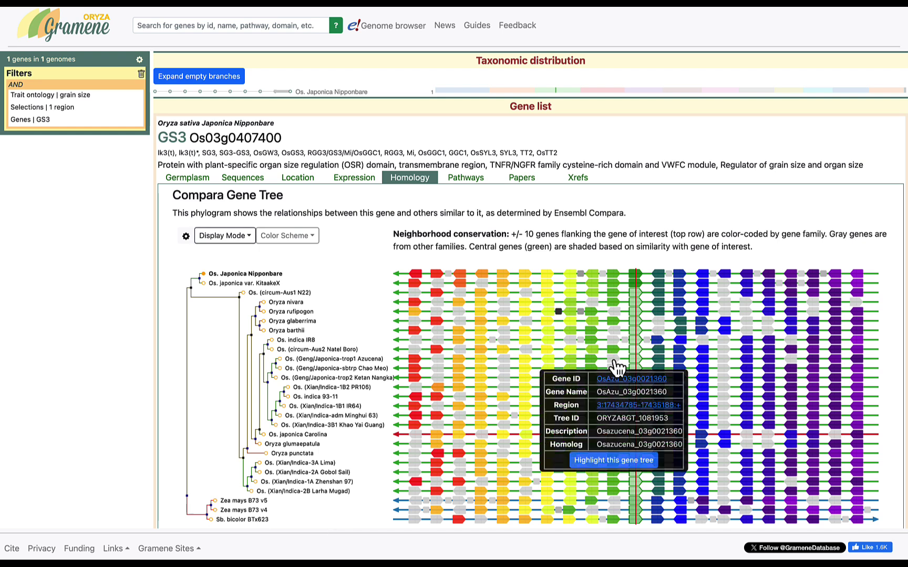
pyautogui.click(614, 461)
pyautogui.click(366, 512)
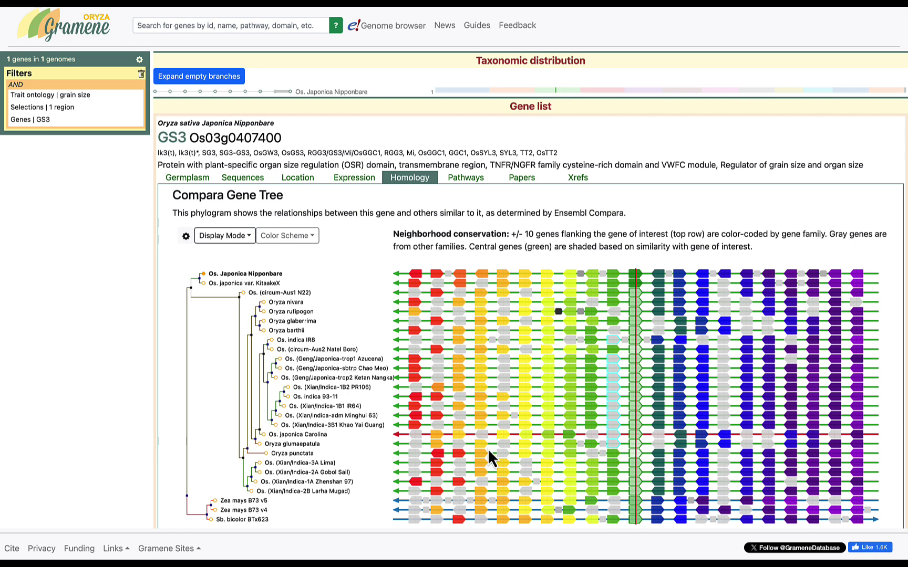
# View the GS3 pathway diagram and the curated publications describing the gene
pyautogui.click(468, 178)
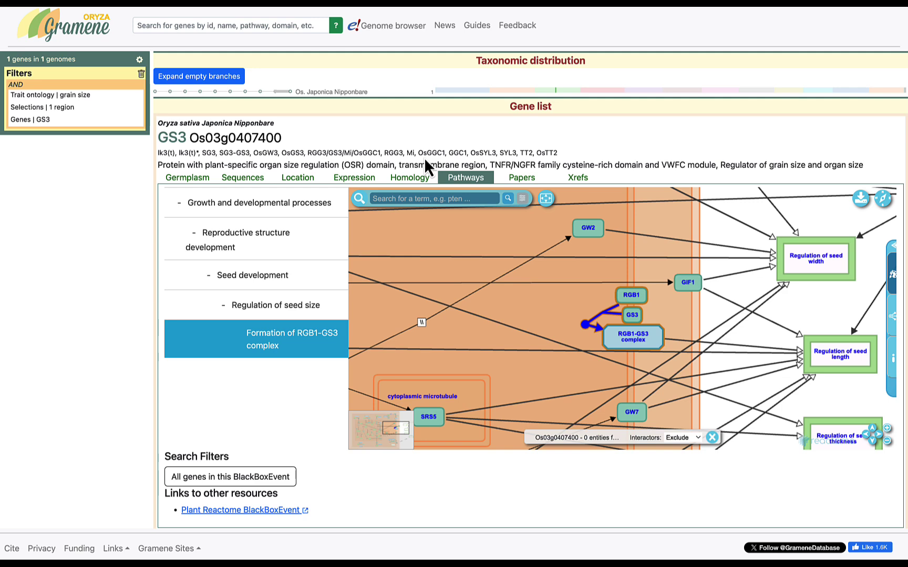
pyautogui.click(532, 182)
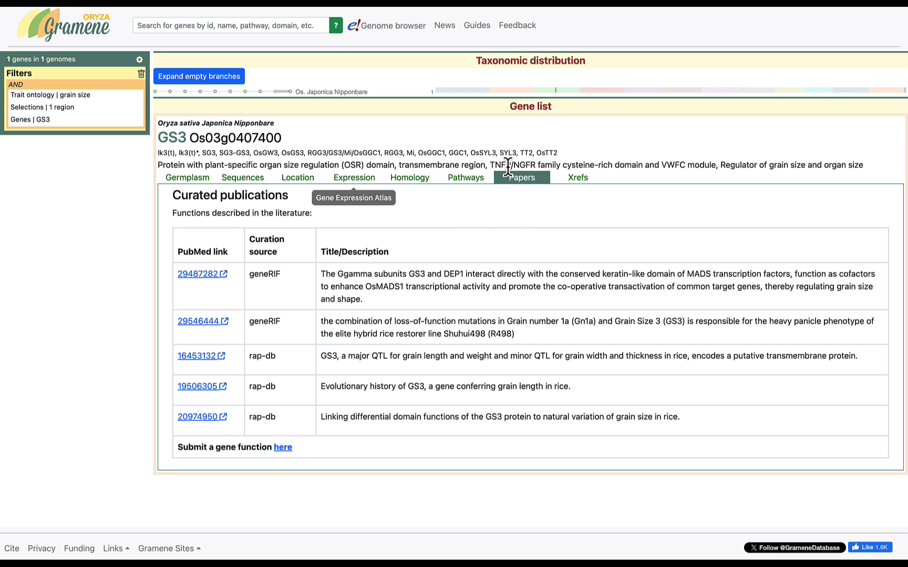
# Look up the PanOryza pan gene Os4530.POR.1.pan0008935 from GS3's cross-references and return to the GS3 record
pyautogui.click(596, 179)
pyautogui.scroll(-2, 483, 314)
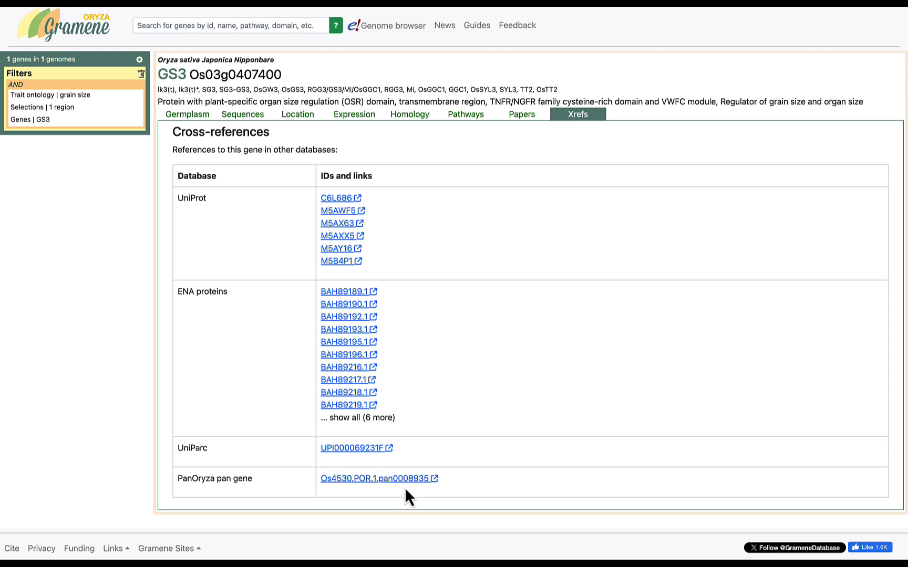
pyautogui.click(364, 482)
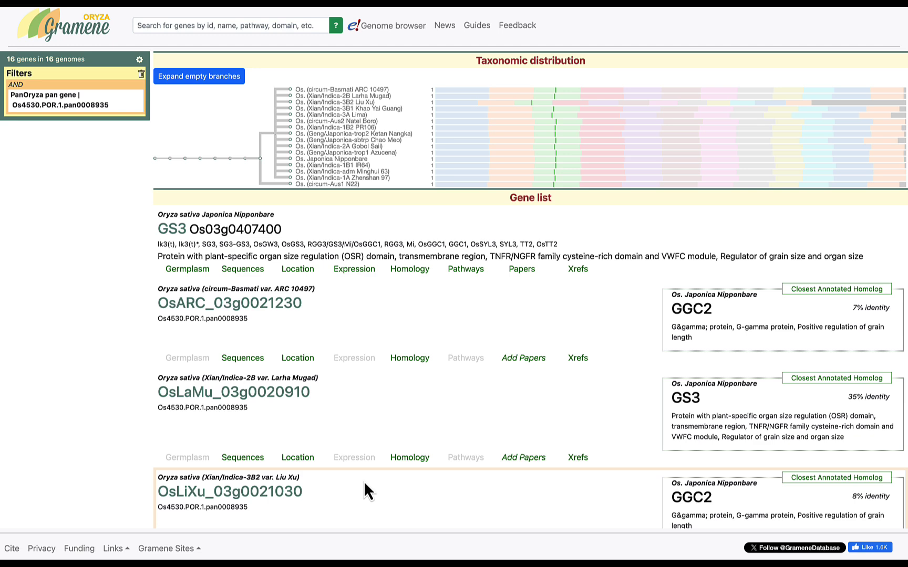
pyautogui.press('super+w')
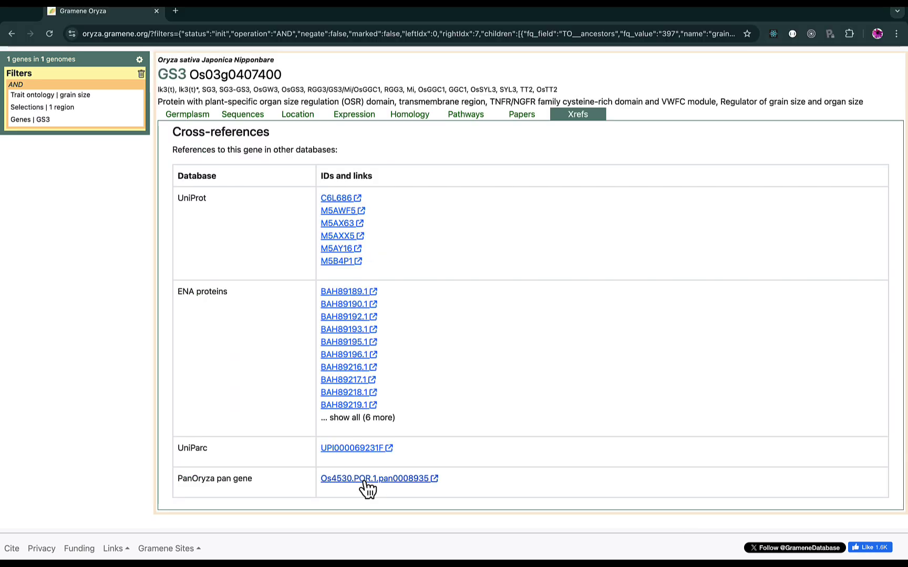
# Check GS3's expression studies, switching the anatomogram to the flower parts view, and view the gene's genomic location
pyautogui.click(355, 114)
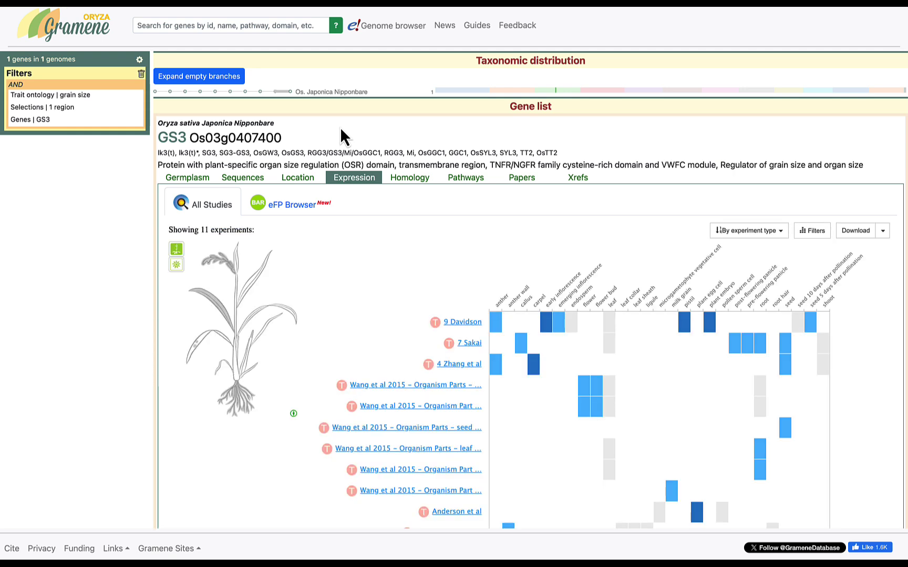
pyautogui.click(177, 265)
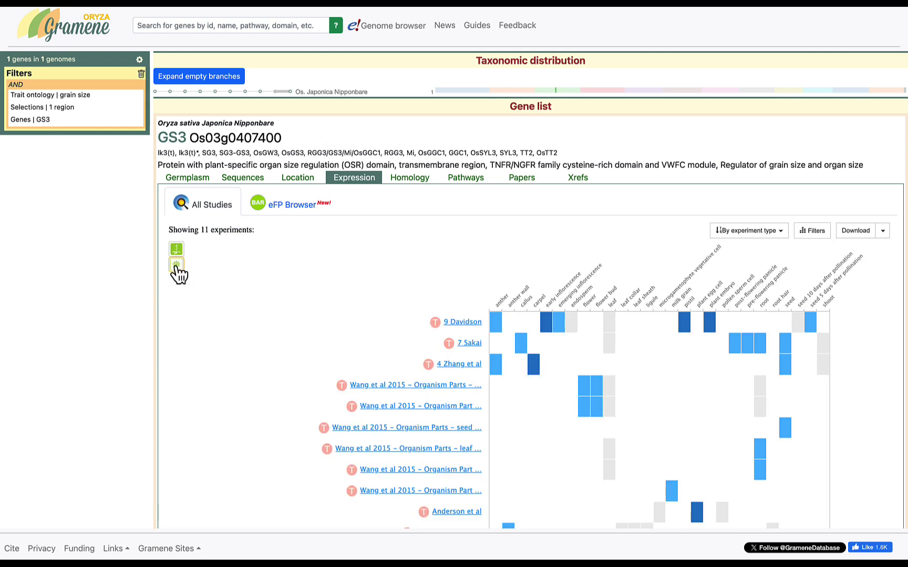
pyautogui.click(301, 182)
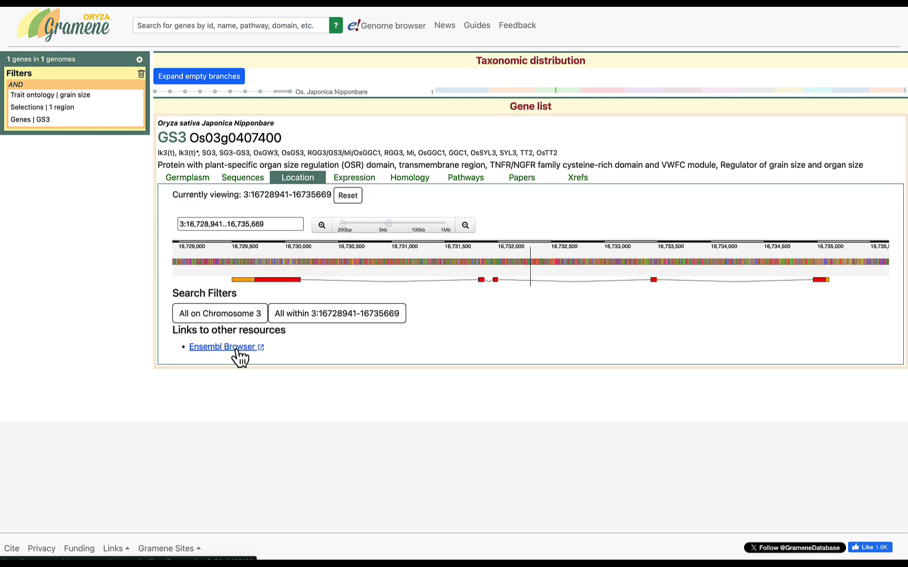
# Examine GS3's genomic sequence with extended upstream flanking, along with its transcript and peptide sequences
pyautogui.click(258, 183)
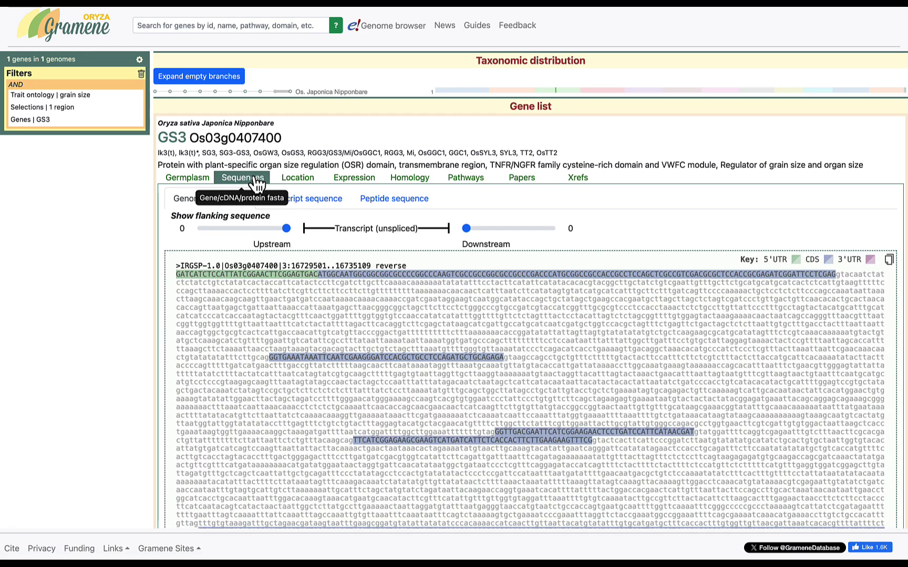
pyautogui.moveTo(283, 235)
pyautogui.mouseDown()
pyautogui.moveTo(259, 234)
pyautogui.moveTo(269, 235)
pyautogui.mouseUp()
pyautogui.click(290, 208)
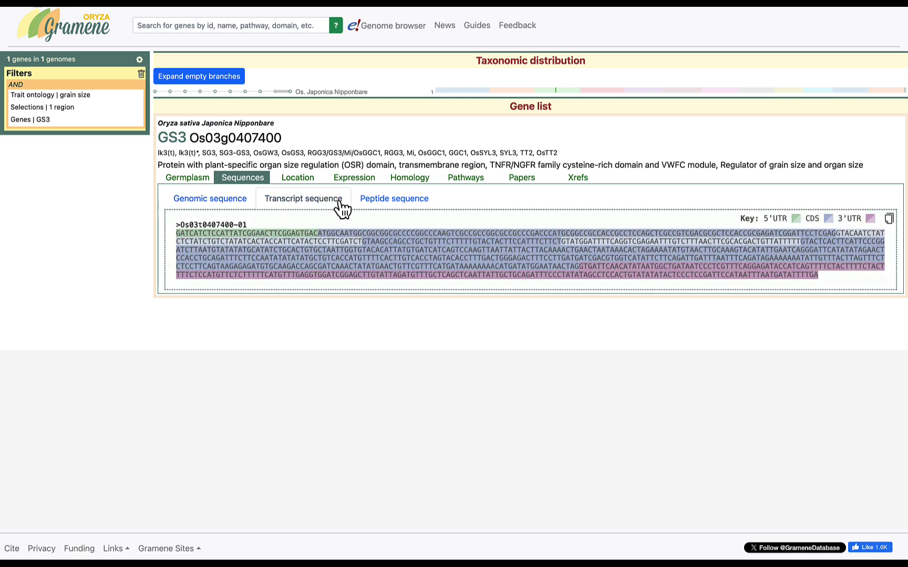
pyautogui.click(377, 201)
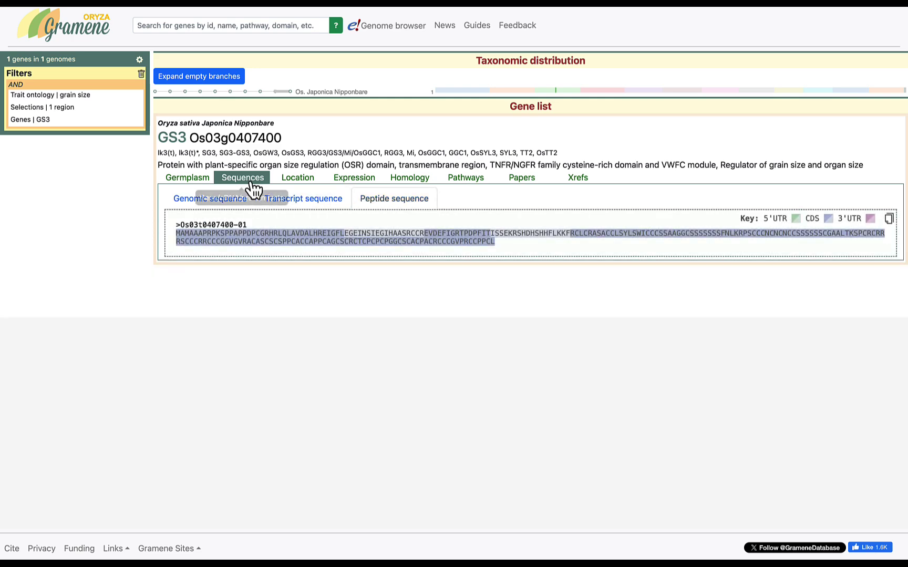
# List the Rice USDA mini core germplasm carrying GS3 loss-of-function alleles and open the order page of one accession
pyautogui.click(194, 182)
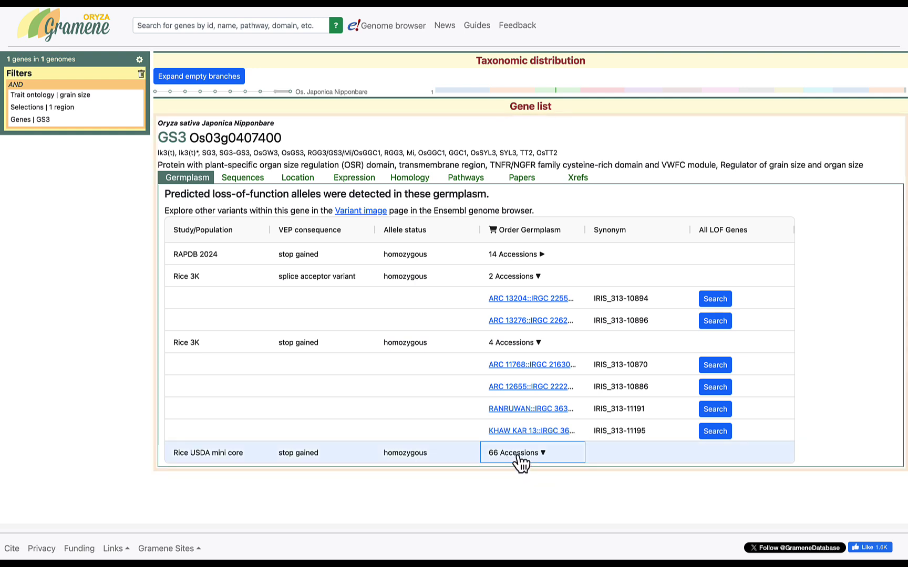
pyautogui.scroll(-5, 520, 463)
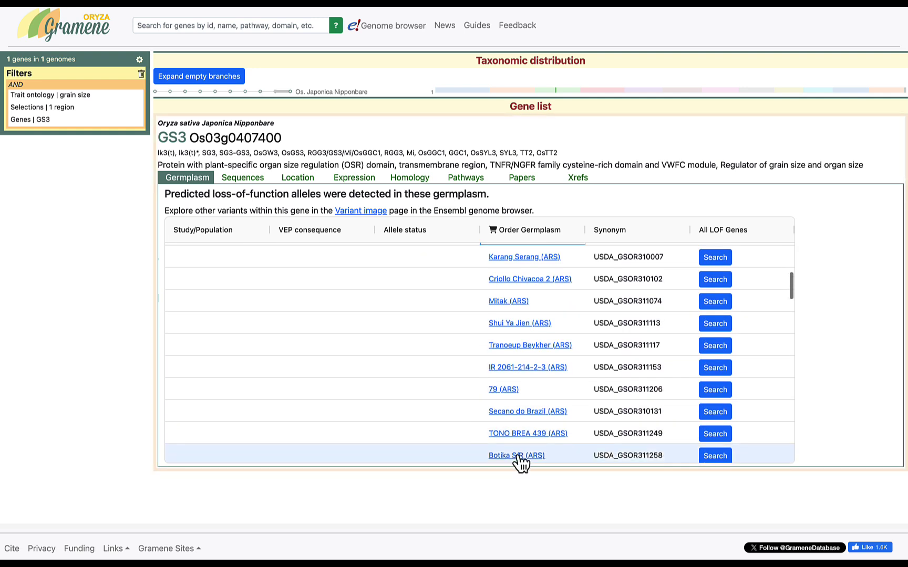
pyautogui.scroll(-8, 517, 456)
pyautogui.click(516, 447)
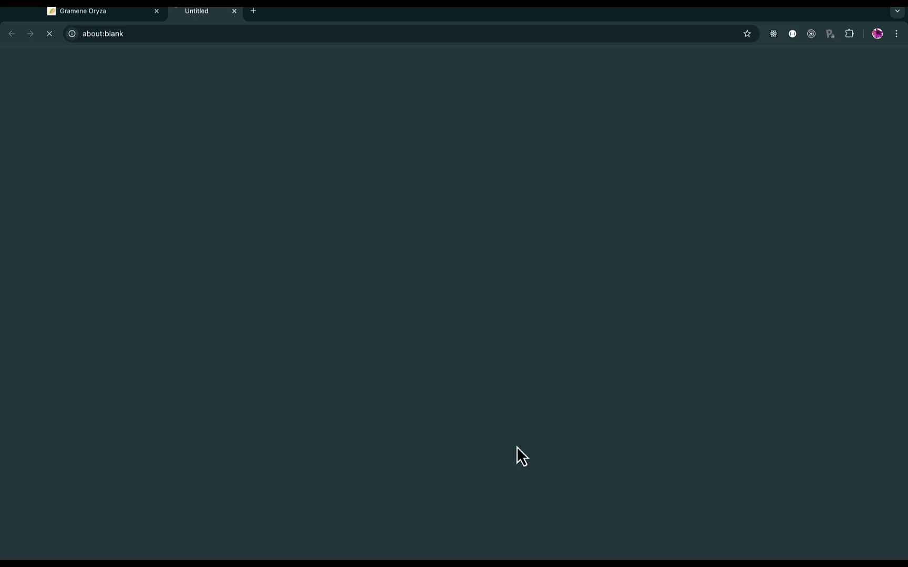